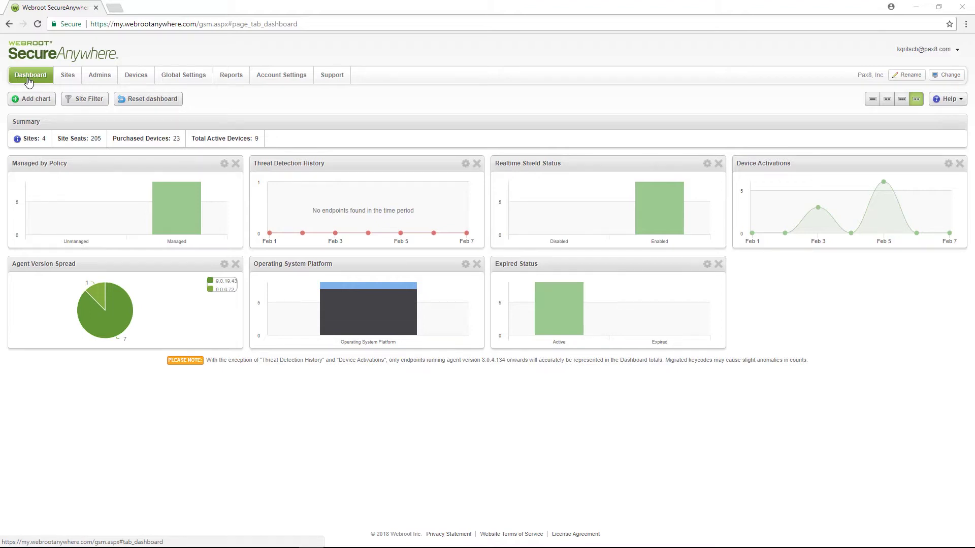
click(83, 99)
click(567, 285)
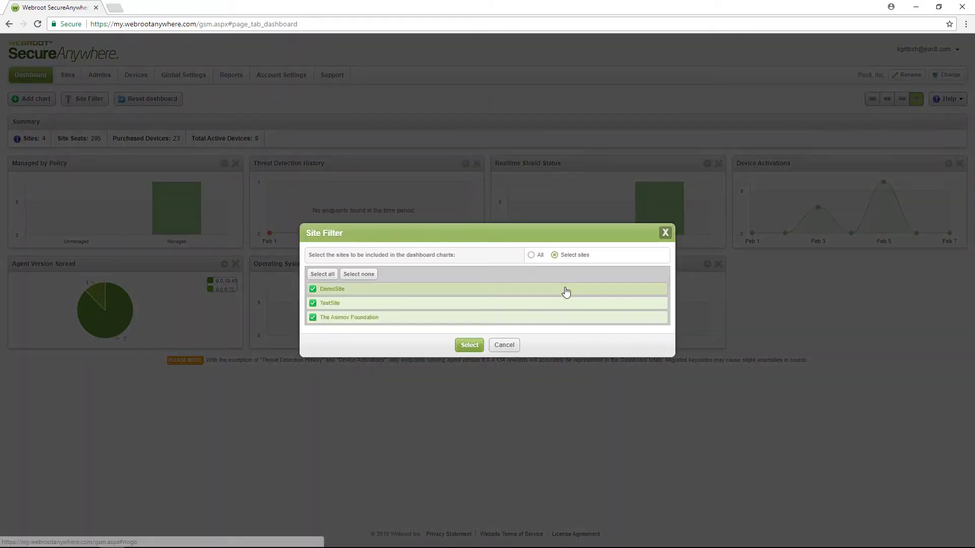
click(533, 319)
click(530, 304)
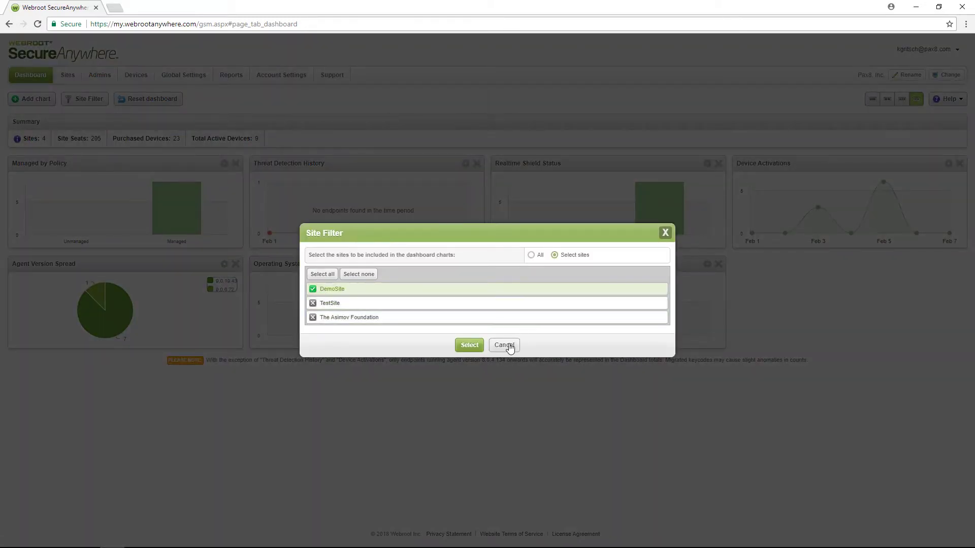
click(504, 347)
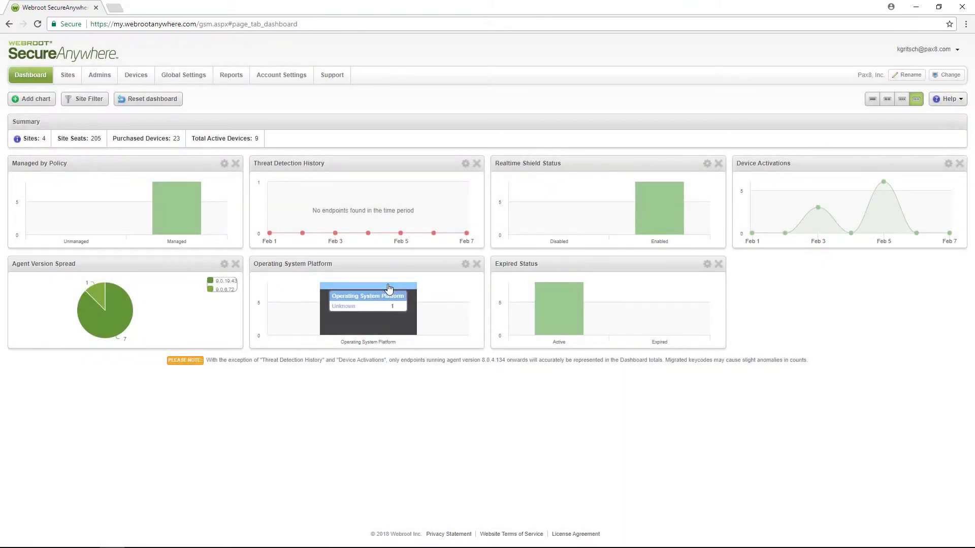
- Add a pie chart to the dashboard using the Operating System Platform data field
click(44, 101)
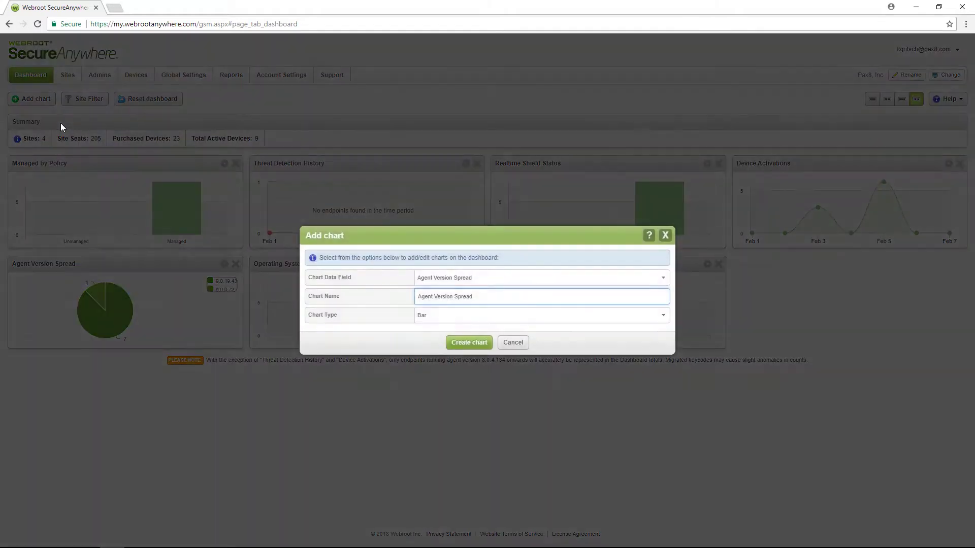
click(452, 280)
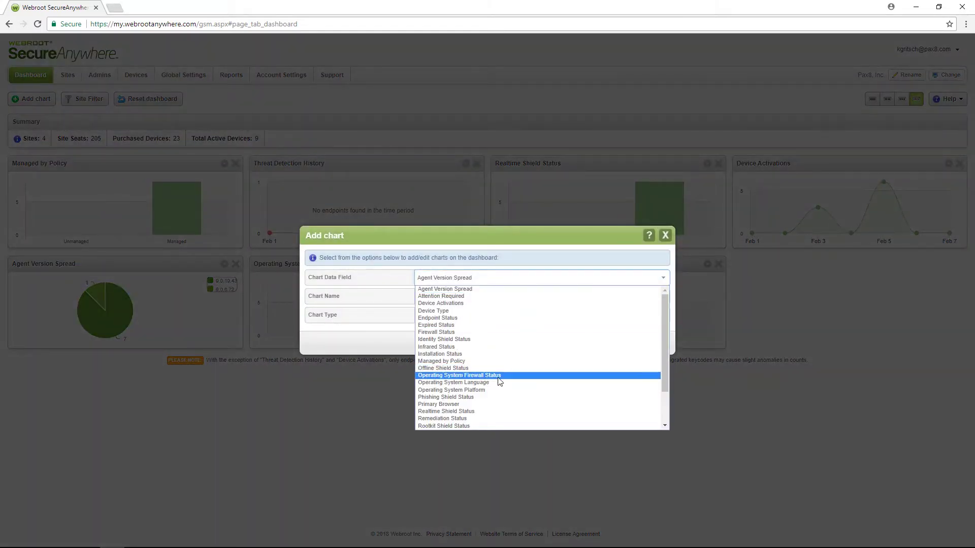
click(501, 390)
click(515, 315)
click(516, 333)
click(477, 342)
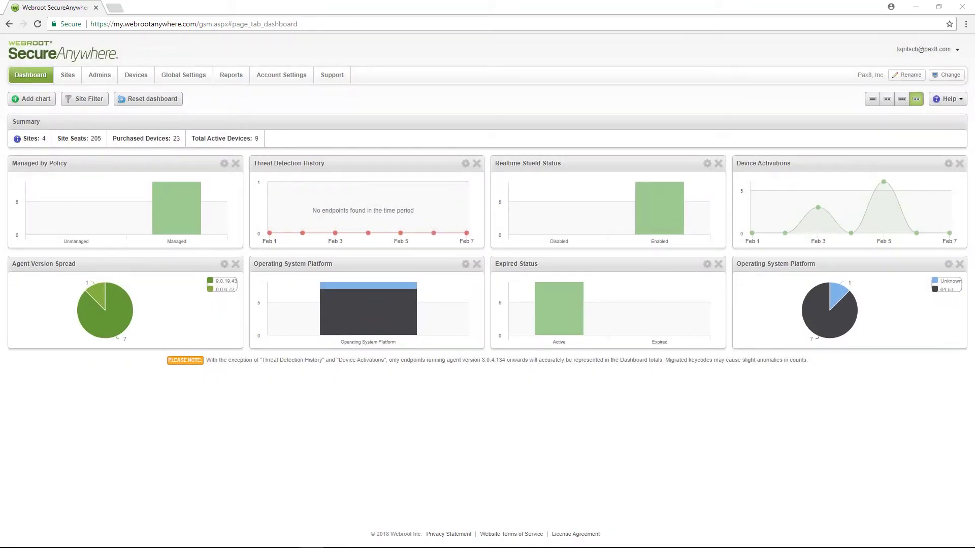
- Review the summary, details and admin permissions of The Asimov Foundation site
click(68, 71)
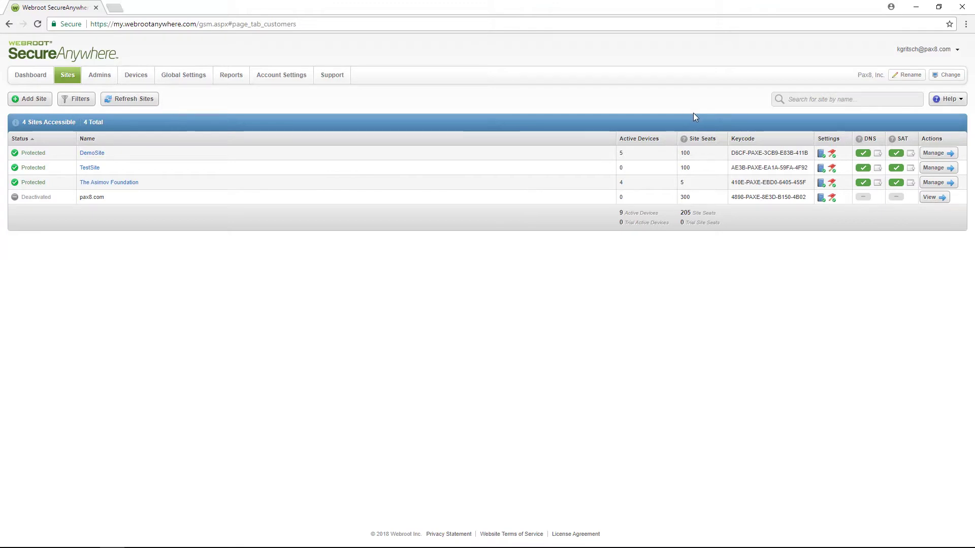
click(926, 184)
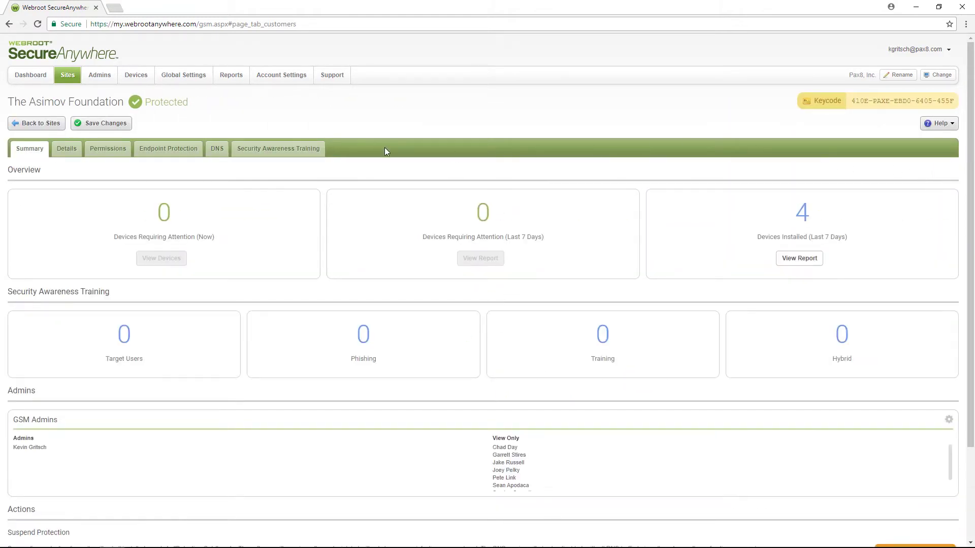
click(70, 148)
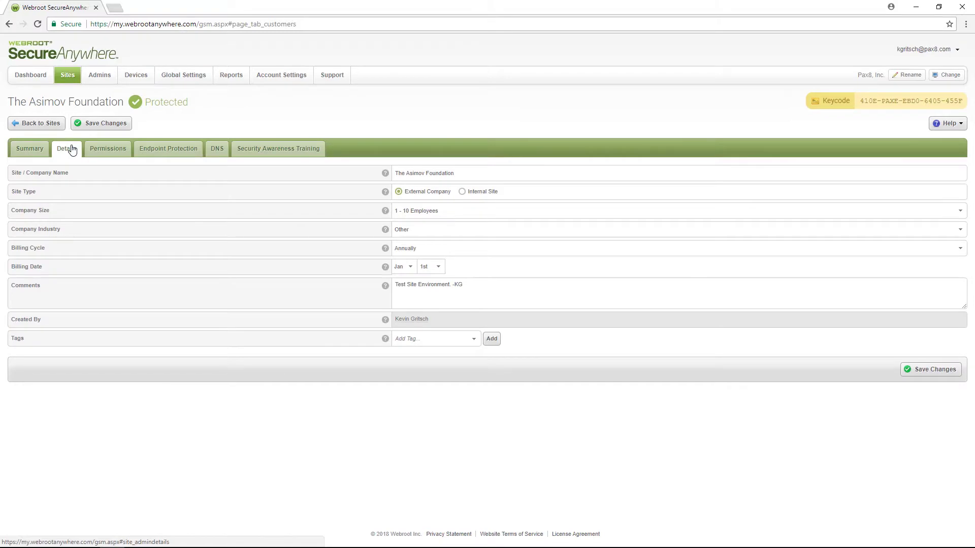
click(108, 152)
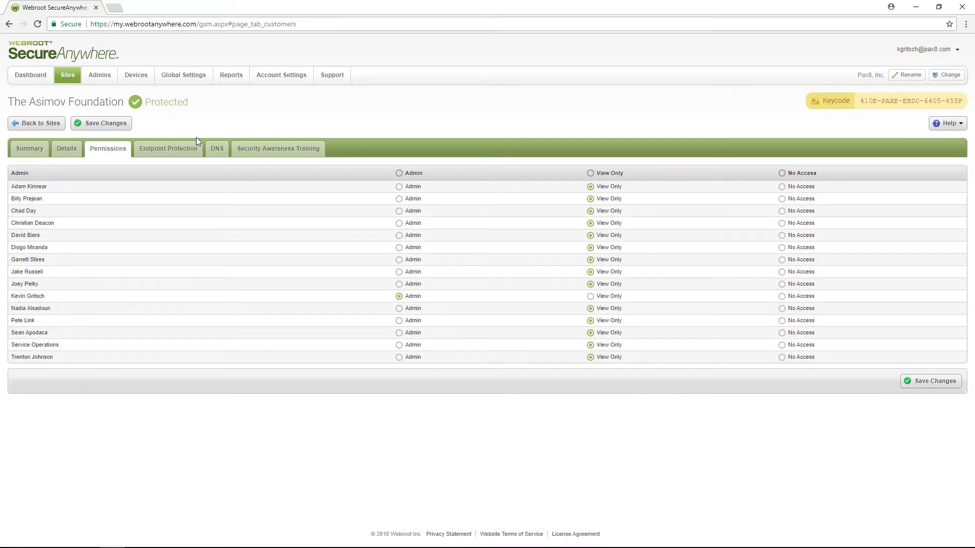
- Review the Heuristics, Realtime Shield and Core System Shield settings of the global Recommended Defaults endpoint policy
click(187, 78)
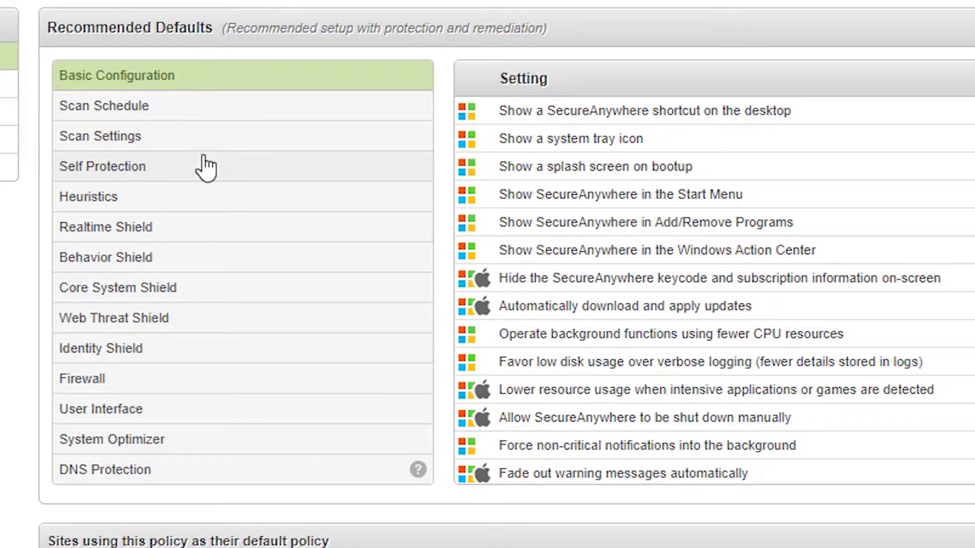
click(213, 196)
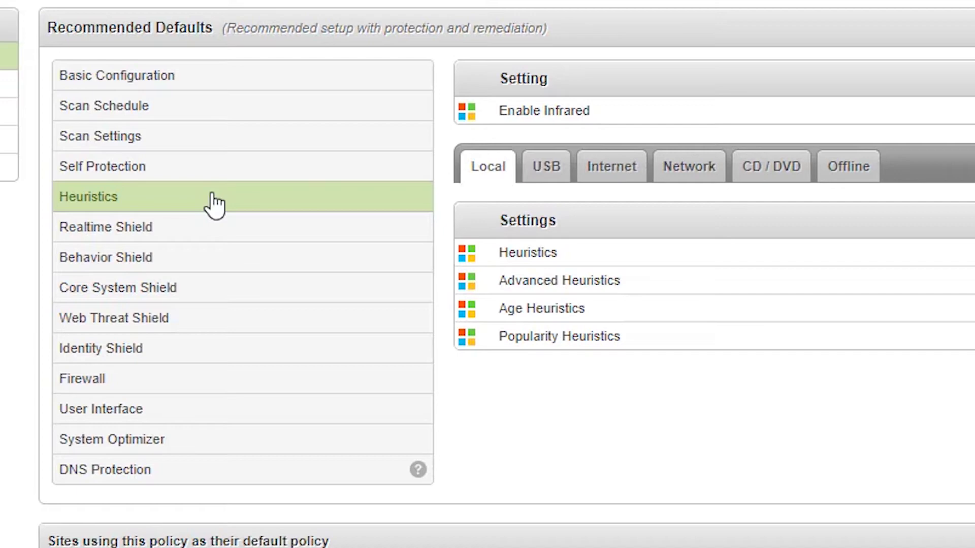
click(219, 234)
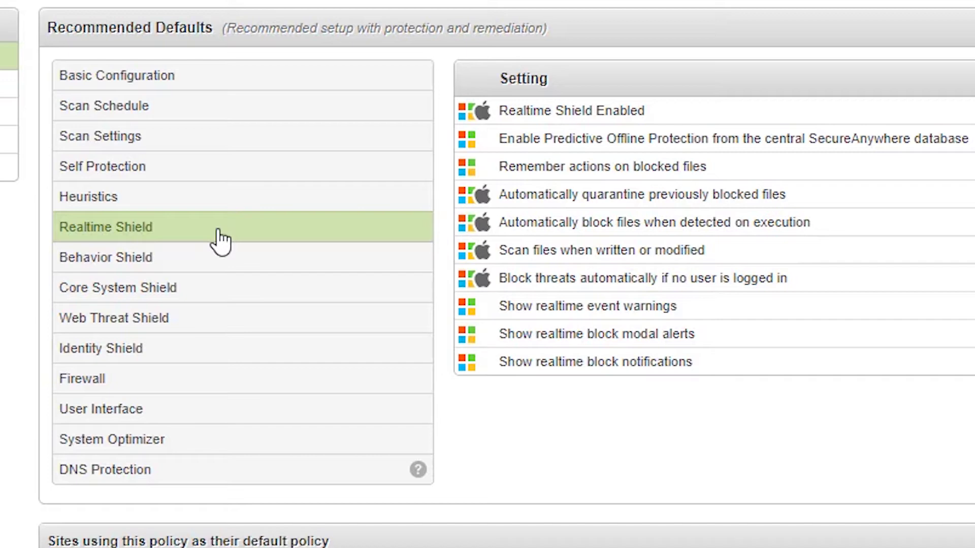
click(202, 297)
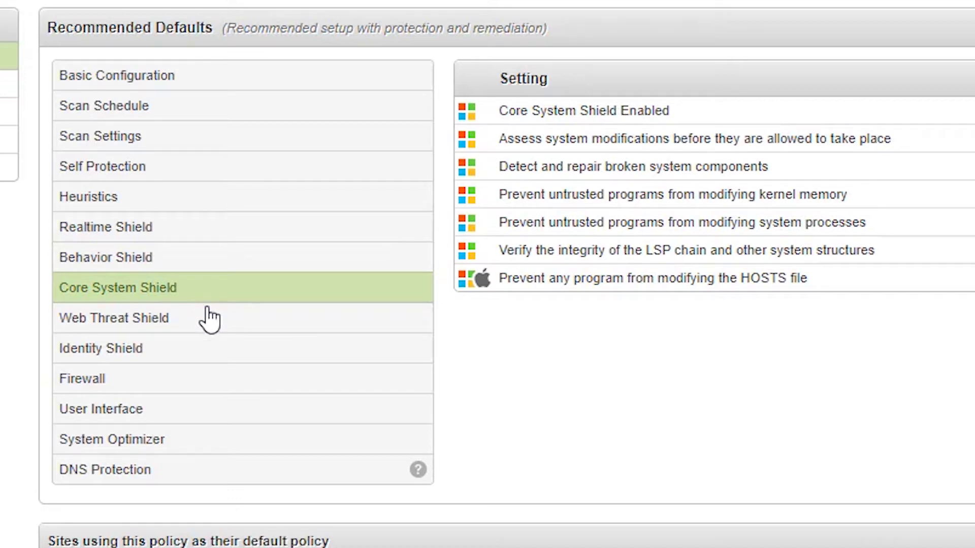
- Examine the policy's Web Threat Shield, User Interface and System Optimizer settings, checking Google search safety ratings in the VirtualBox machine
click(208, 323)
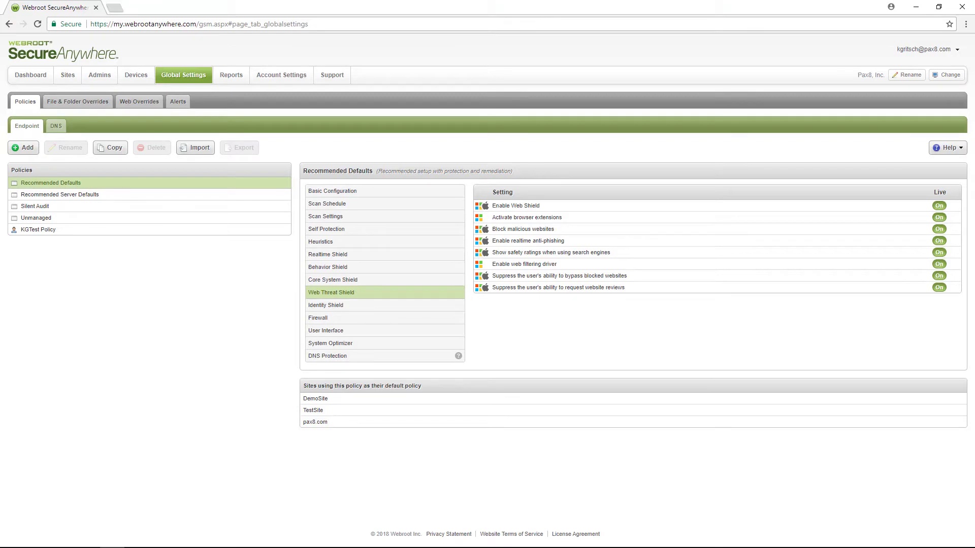
drag(974, 224, 587, 59)
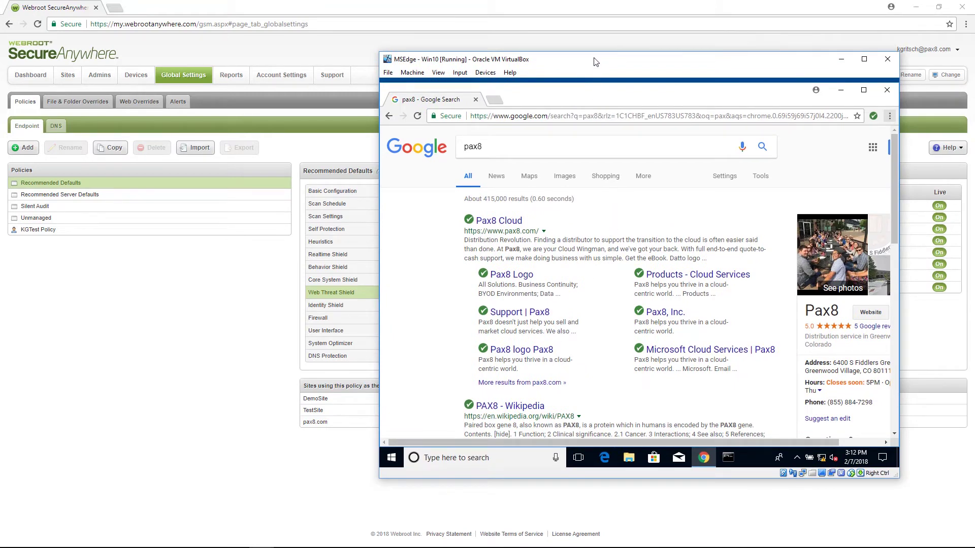
drag(595, 61, 974, 223)
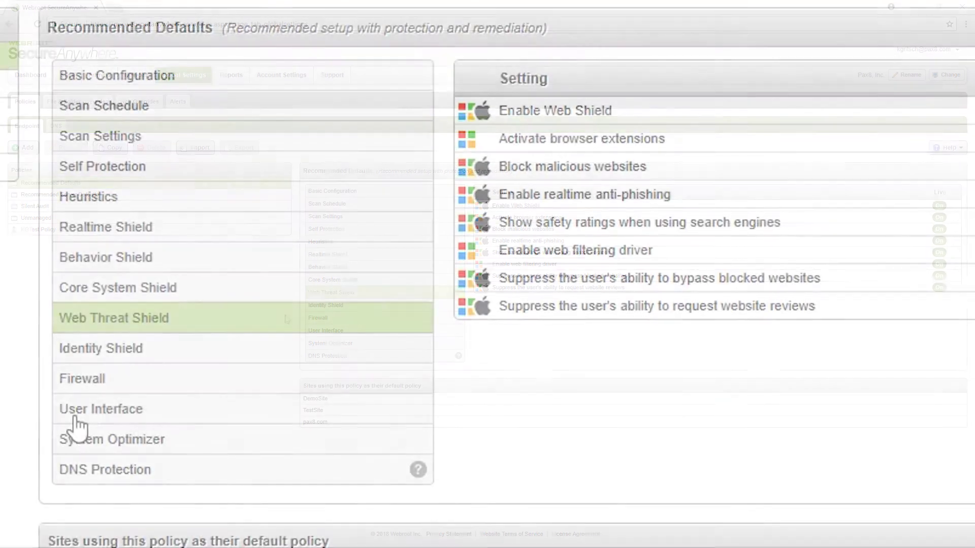
click(323, 330)
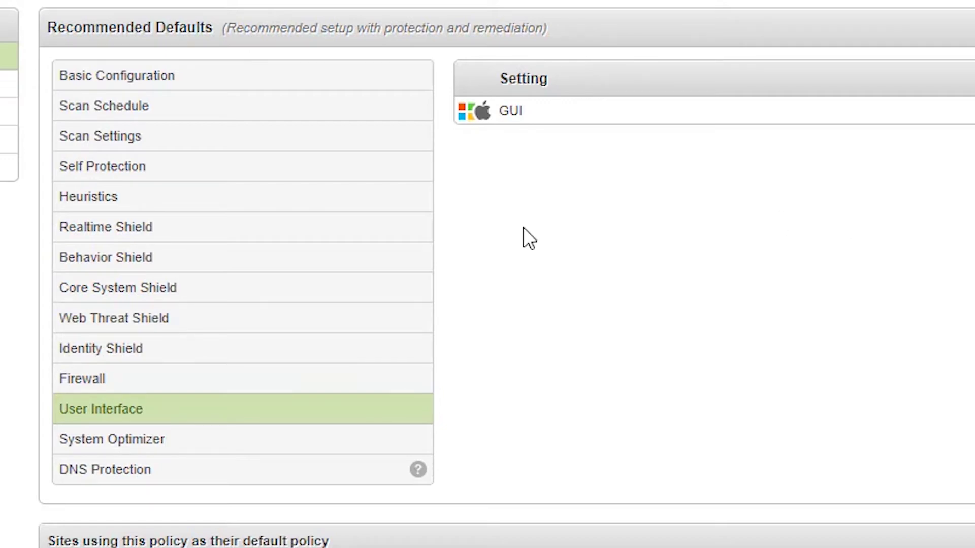
click(227, 441)
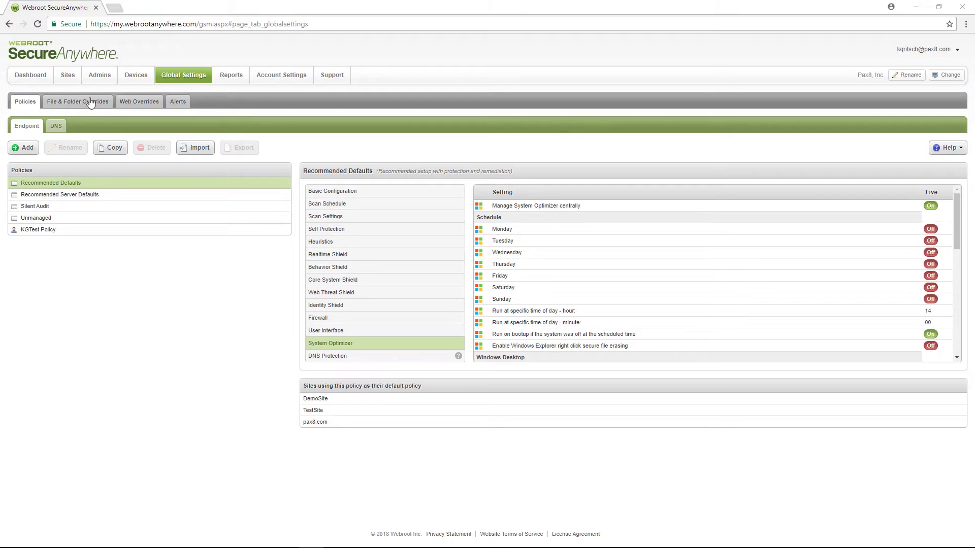
- Open The Asimov Foundation's endpoint protection console and view its policies and group management
click(69, 75)
click(121, 182)
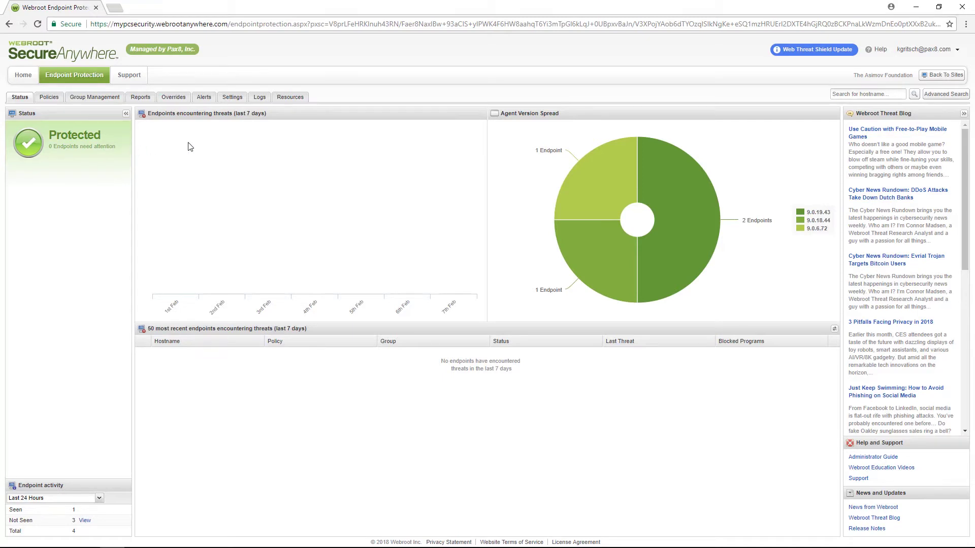
click(49, 98)
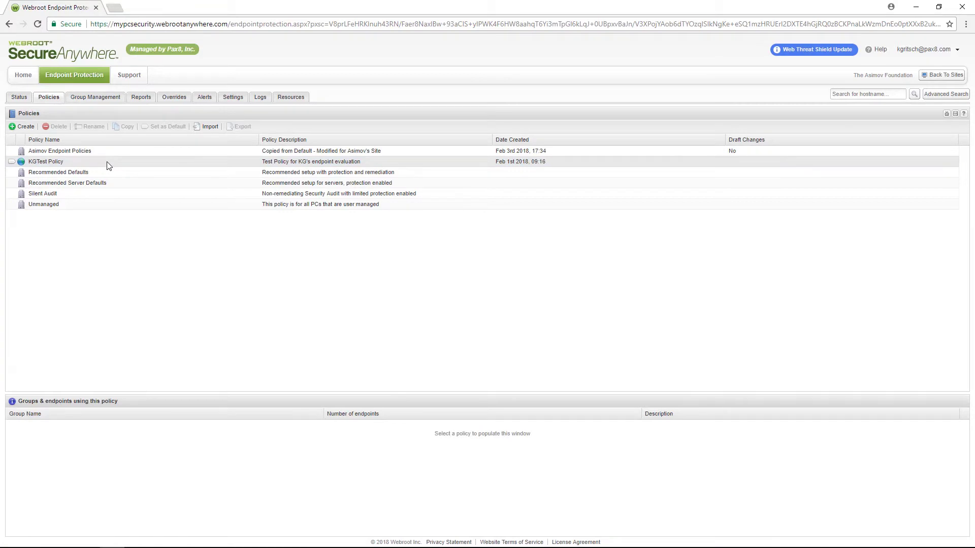
click(109, 98)
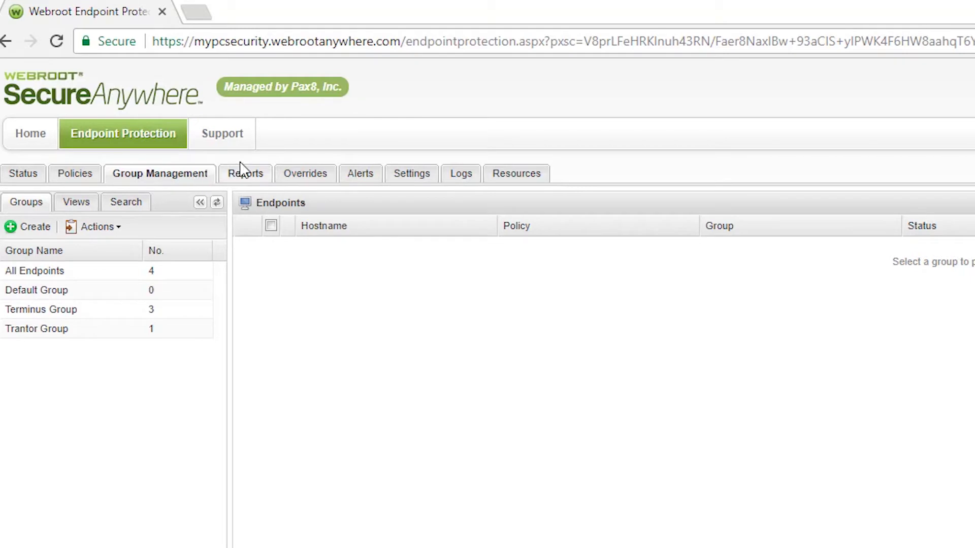
- View the site's reports, overrides and endpoint deployment resources
click(258, 177)
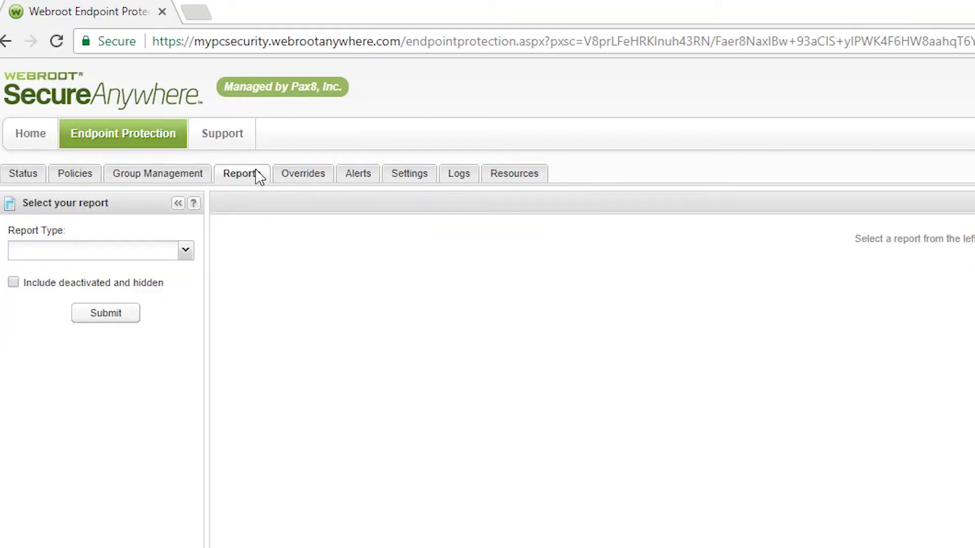
click(305, 176)
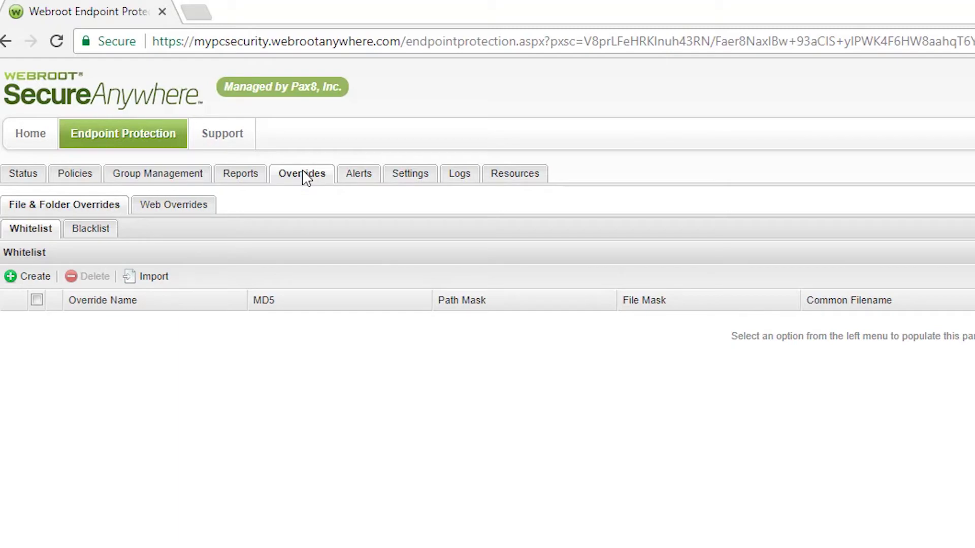
click(515, 174)
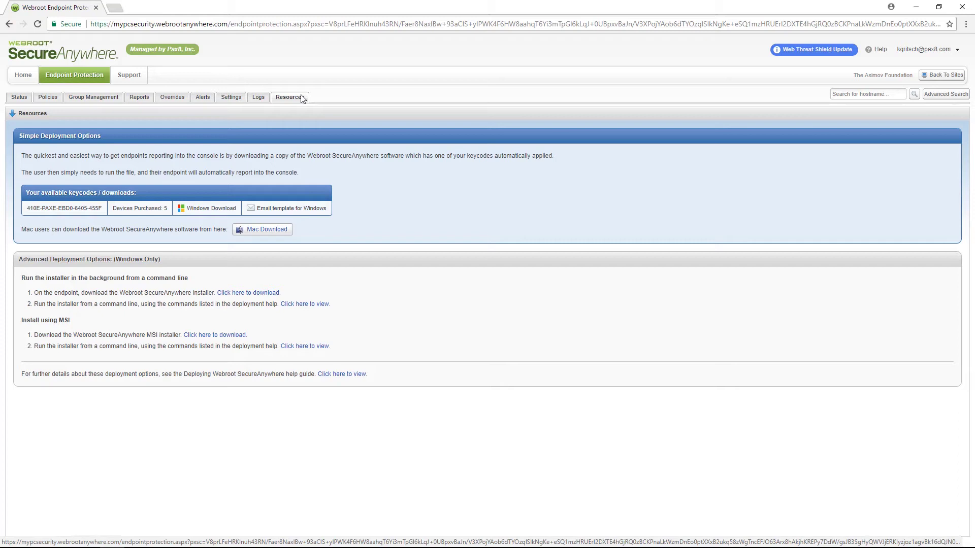
click(301, 98)
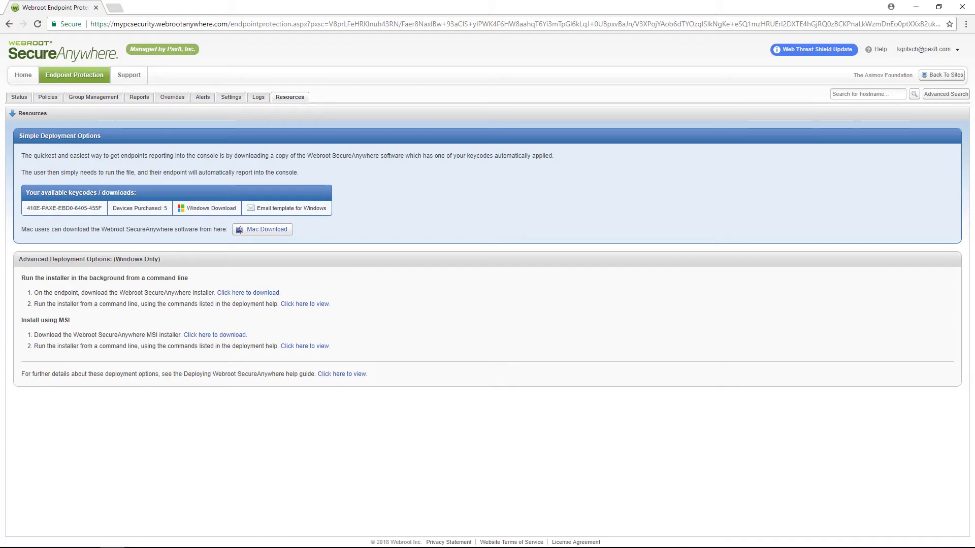
- Return to the global console and inspect the Security Risk and Shopping categories of the Default DNS Policy
click(939, 74)
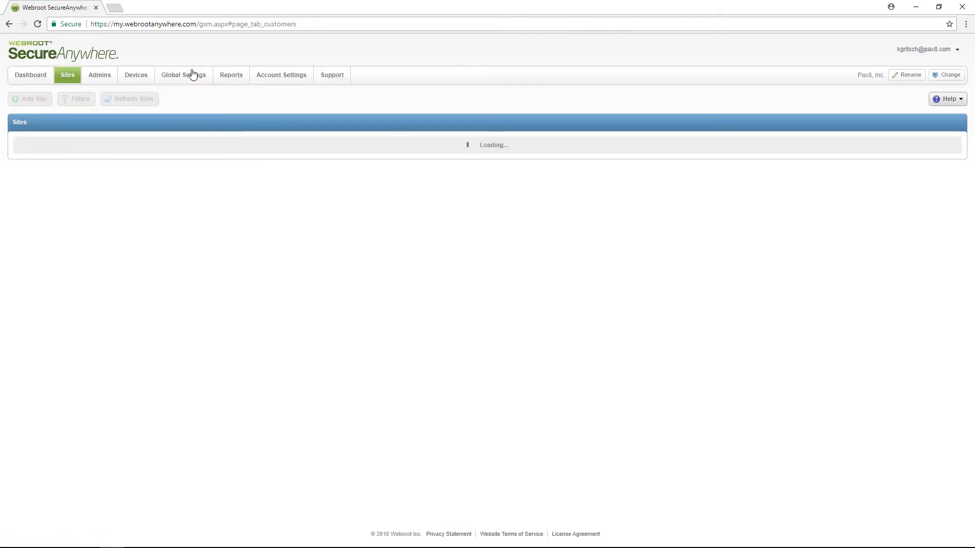
click(192, 75)
click(53, 127)
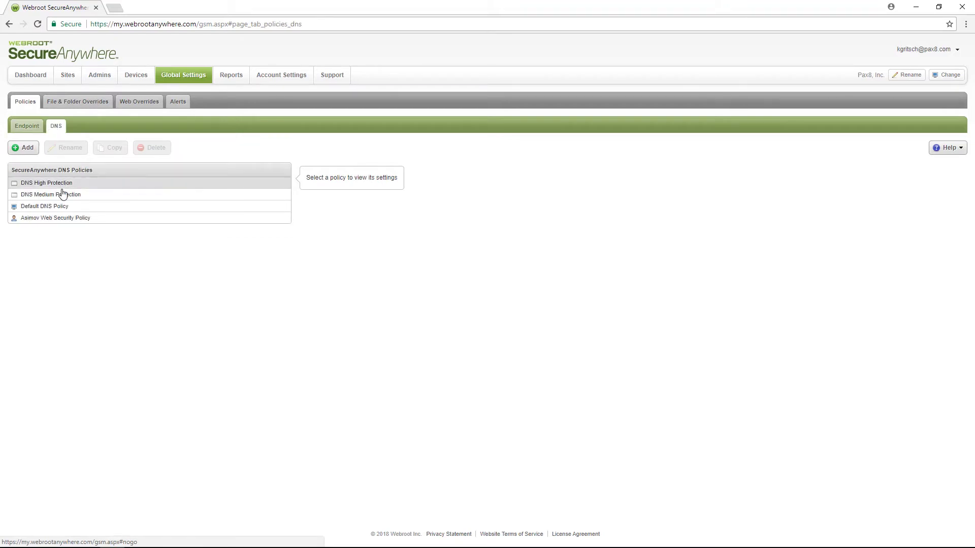
click(66, 208)
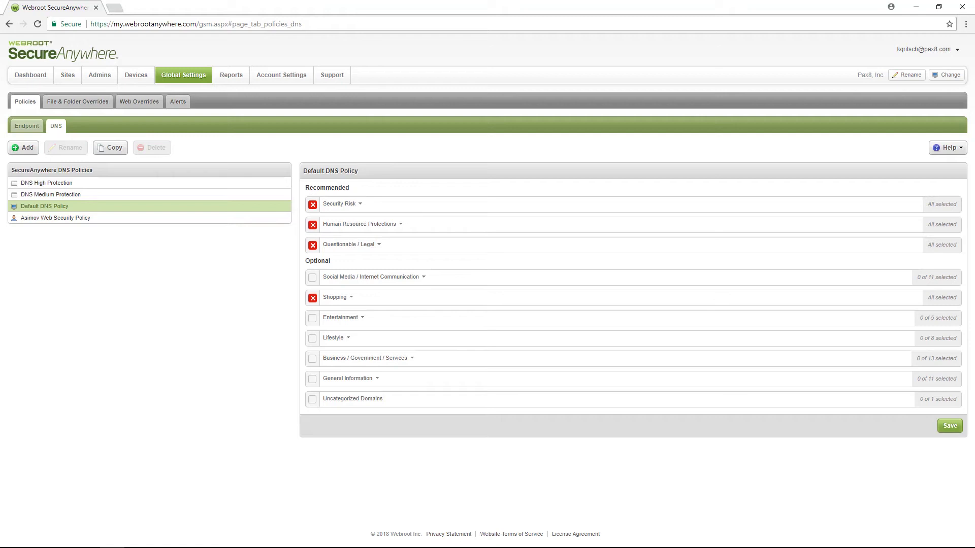
click(358, 204)
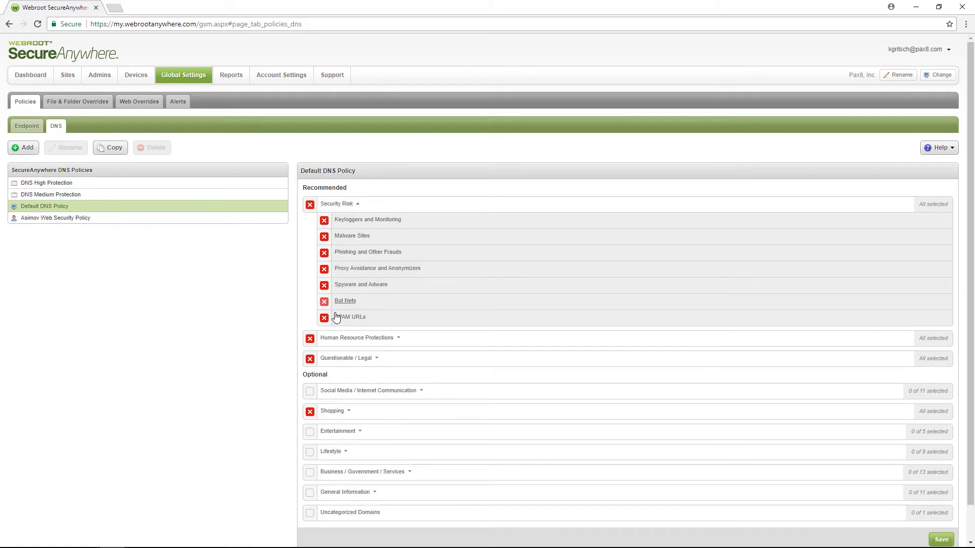
click(333, 412)
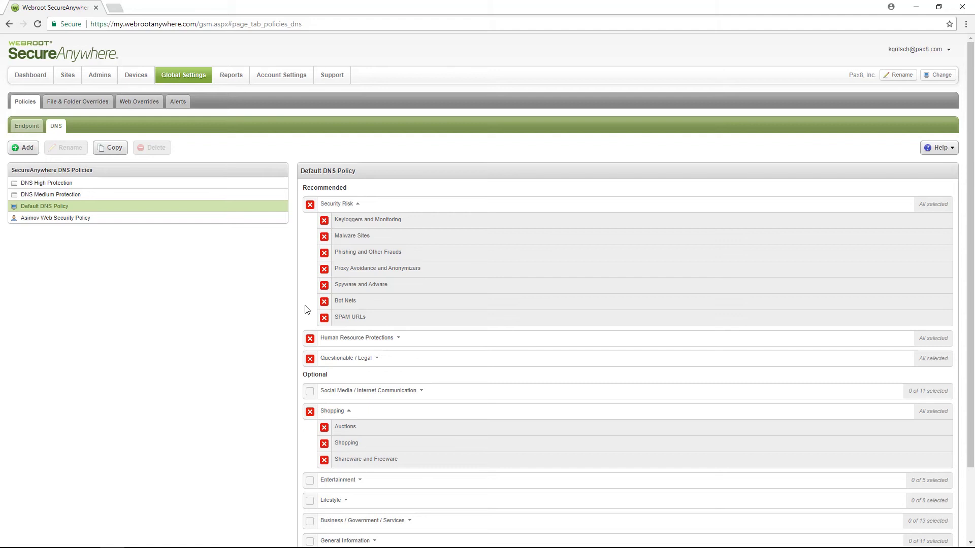
- View the global file, folder and web overrides, and The Asimov Foundation site's DNS settings
click(80, 102)
click(139, 102)
click(75, 74)
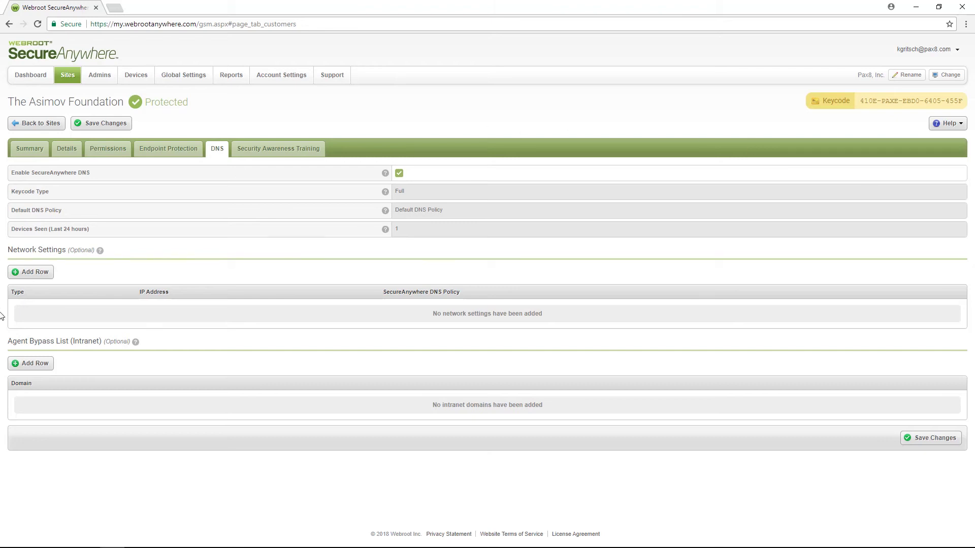
- Open DemoSite's Security Awareness Training console from the sites list and view the delivery report of the KGTest#2 campaign
click(59, 123)
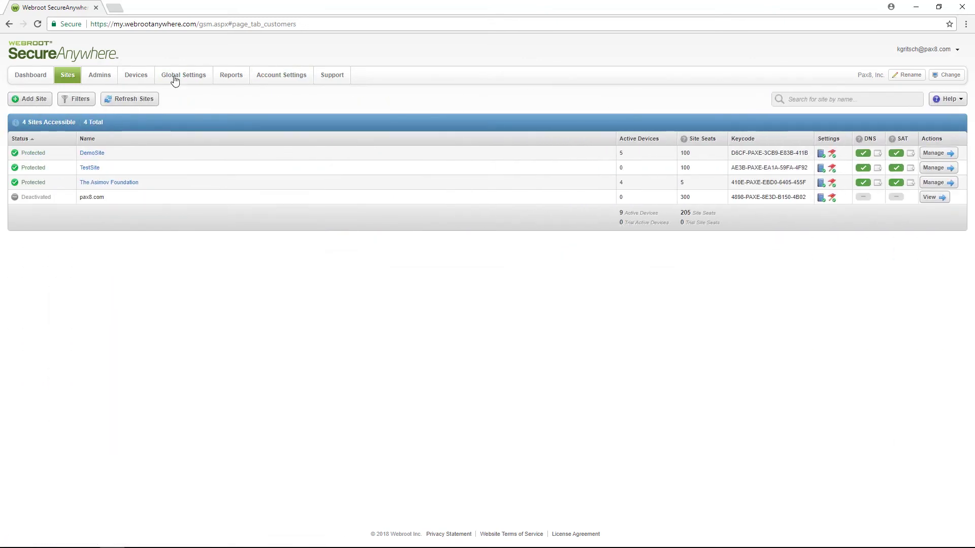
click(911, 154)
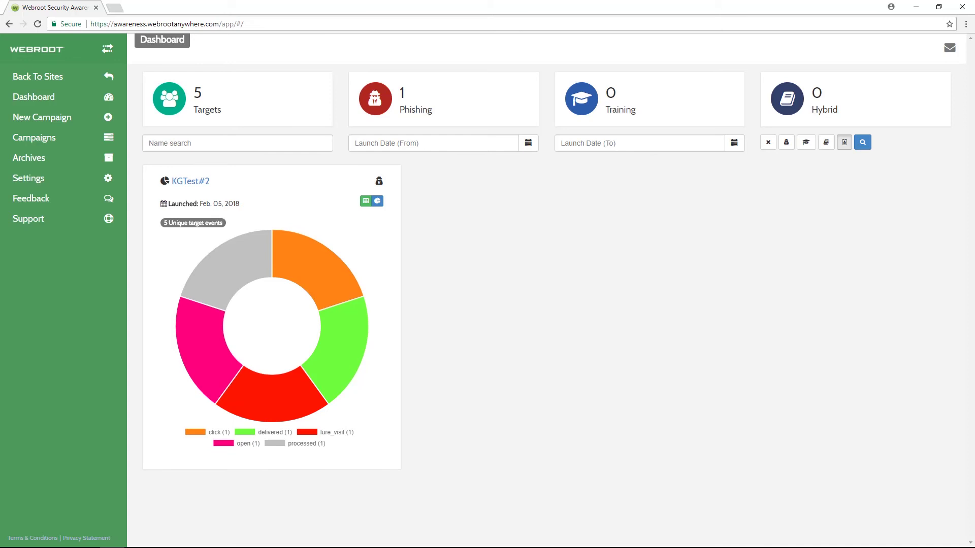
click(76, 140)
click(178, 178)
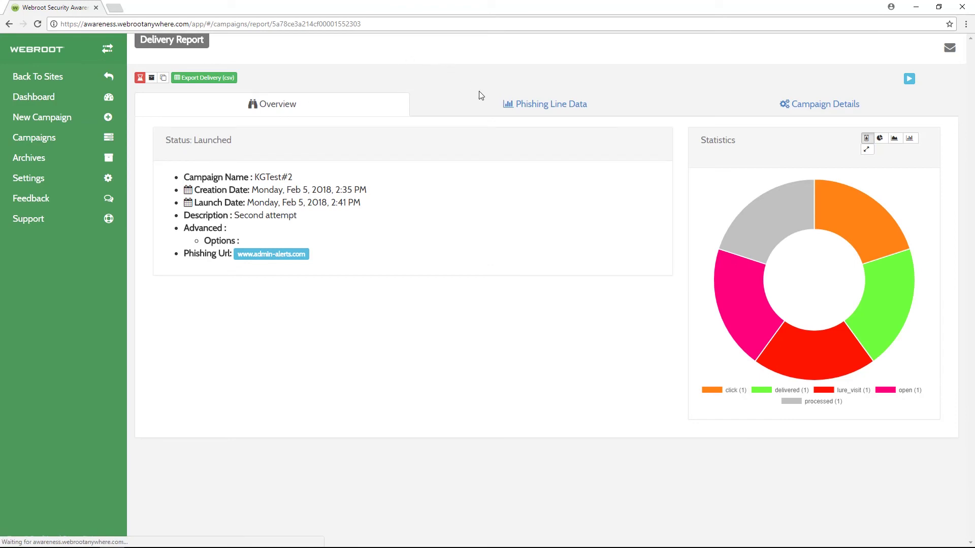
- Examine the campaign's phishing line data and read through the phishing email in its campaign details
click(493, 109)
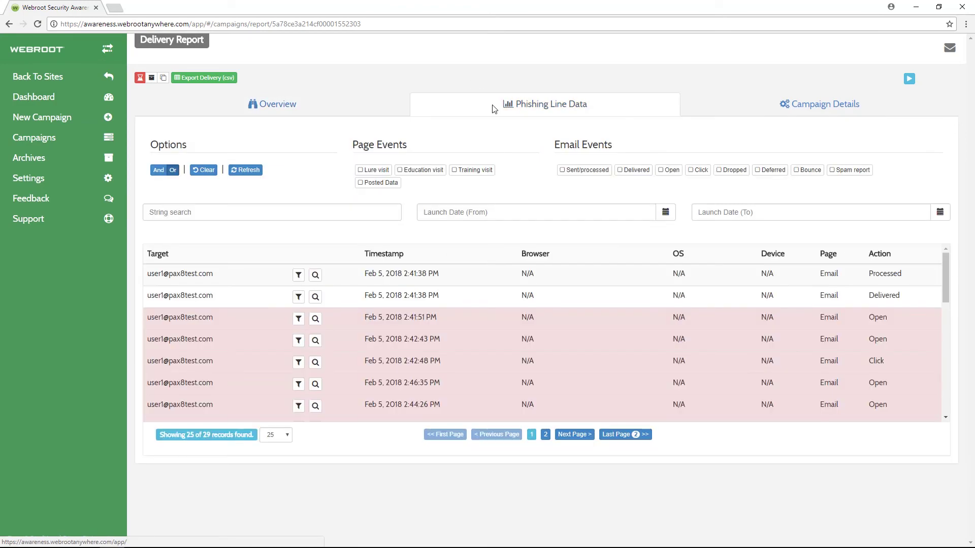
click(754, 103)
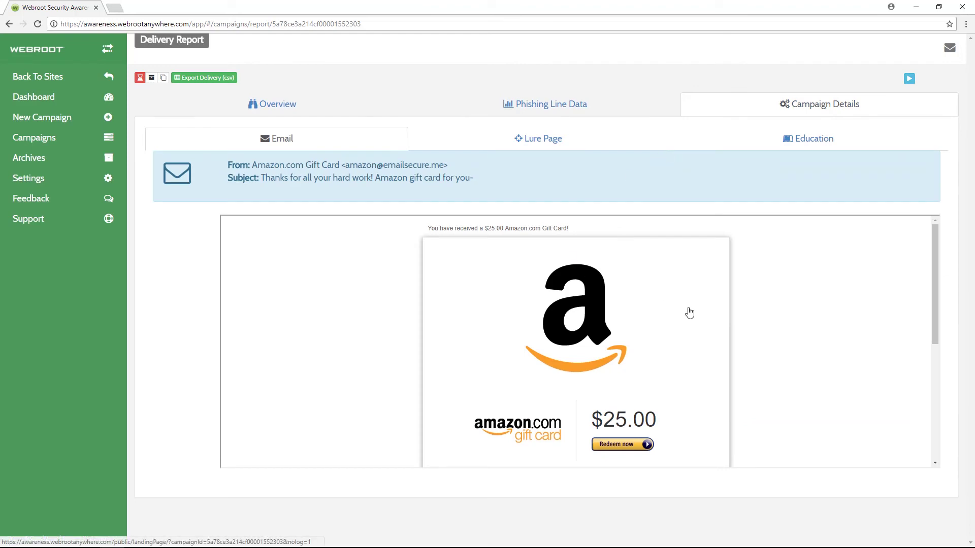
scroll(689, 313, down, 1)
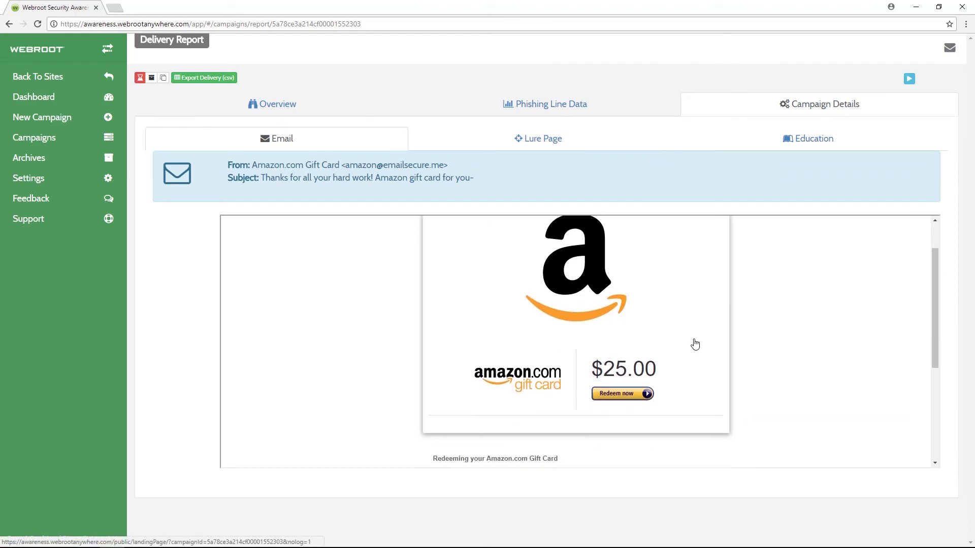
scroll(695, 344, down, 1)
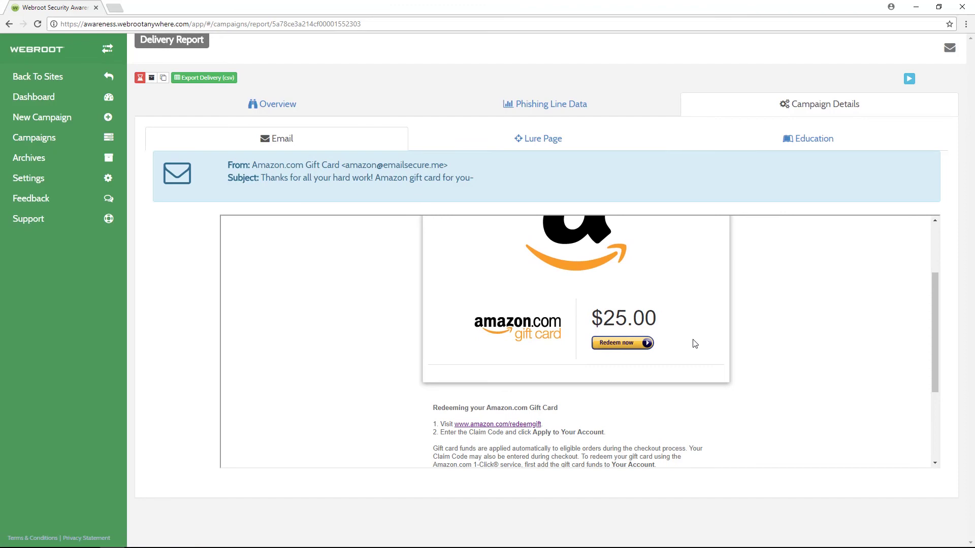